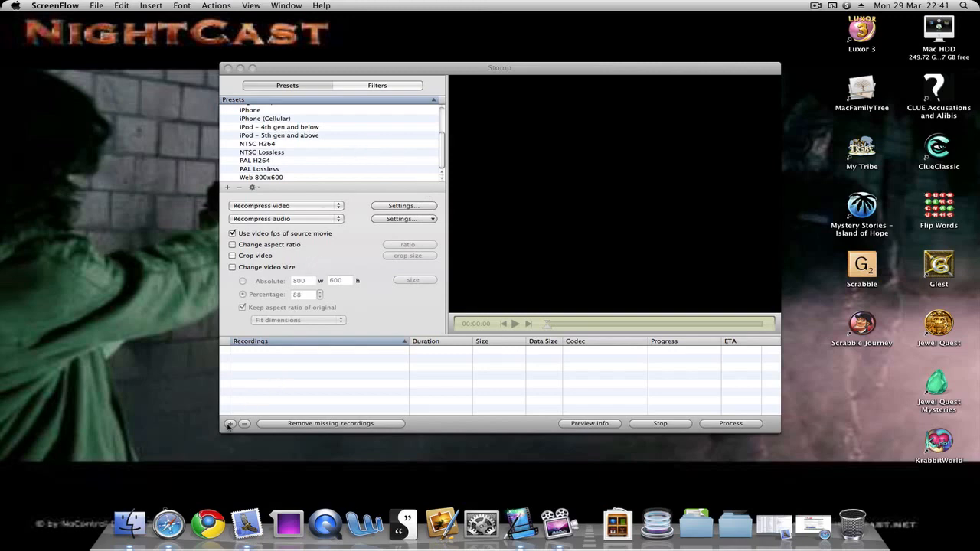
- Add the movie 13Jan10Snow1080p.MOV from the Movies folder to the recordings list
{"action": "left_click", "coordinate": [231, 427]}
{"action": "left_click", "coordinate": [231, 423]}
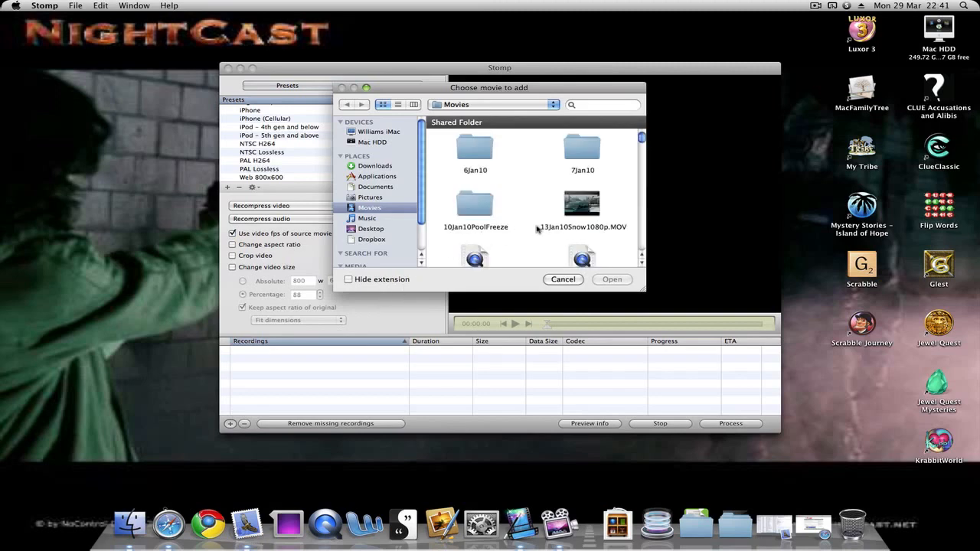
{"action": "double_click", "coordinate": [582, 219]}
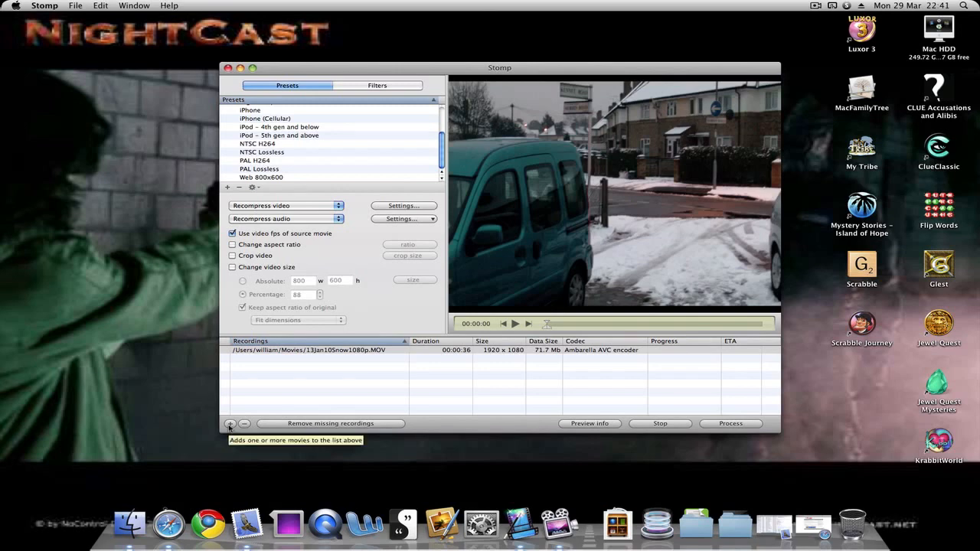
{"action": "left_click", "coordinate": [229, 424]}
{"action": "left_click", "coordinate": [550, 281]}
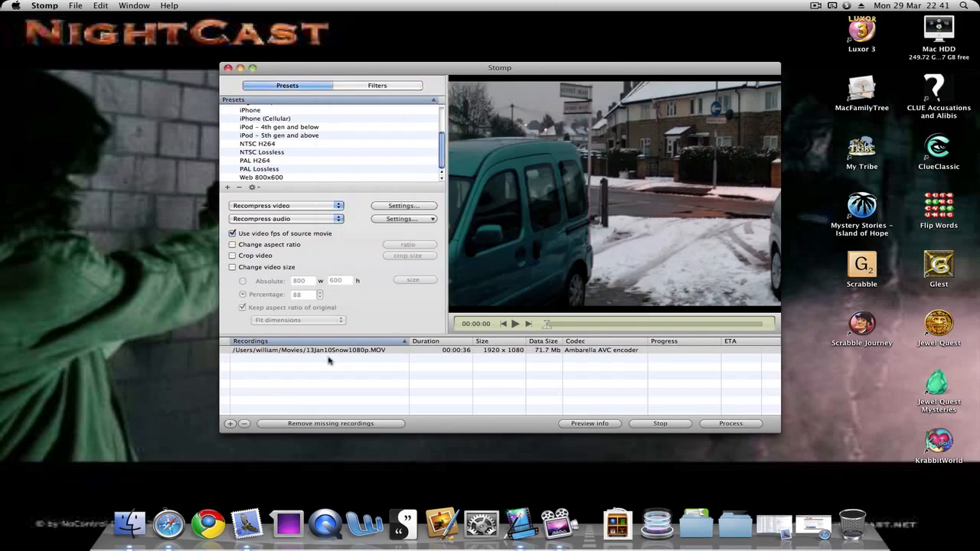
- Check the source and final video details in the preview info and close it
{"action": "left_click", "coordinate": [575, 421]}
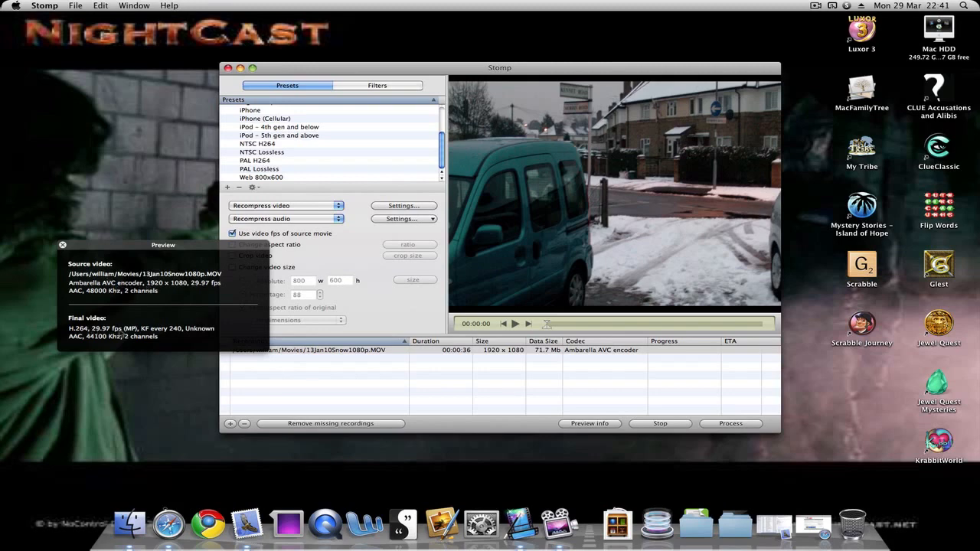
{"action": "left_click", "coordinate": [63, 246]}
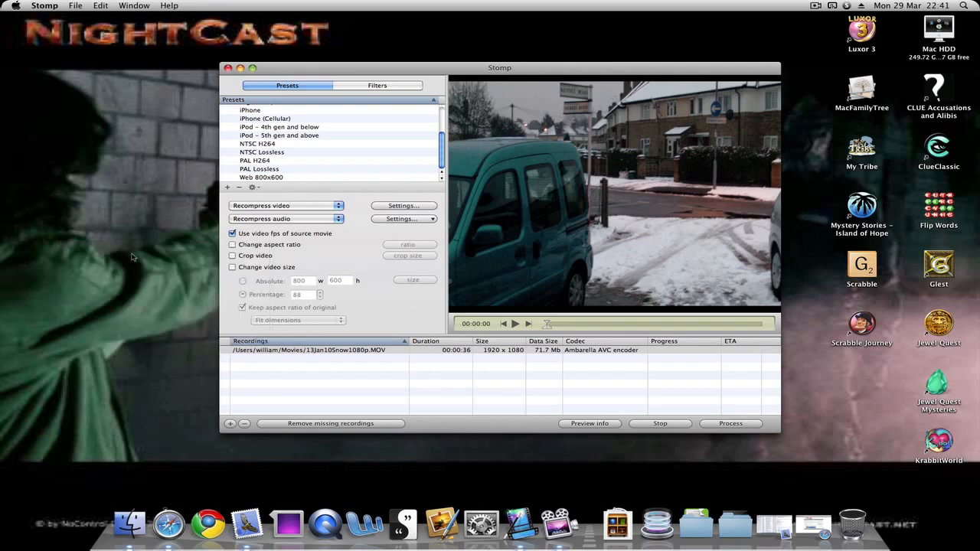
- Look through the built-in compression presets and the additional export formats available for them
{"action": "scroll", "coordinate": [306, 135], "scroll_direction": "up", "scroll_amount": 4}
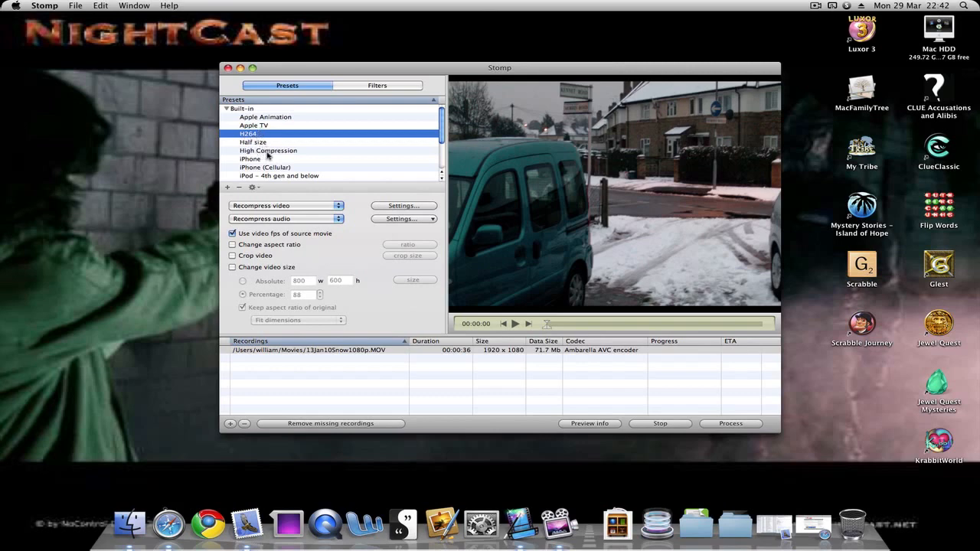
{"action": "scroll", "coordinate": [281, 162], "scroll_direction": "down", "scroll_amount": 5}
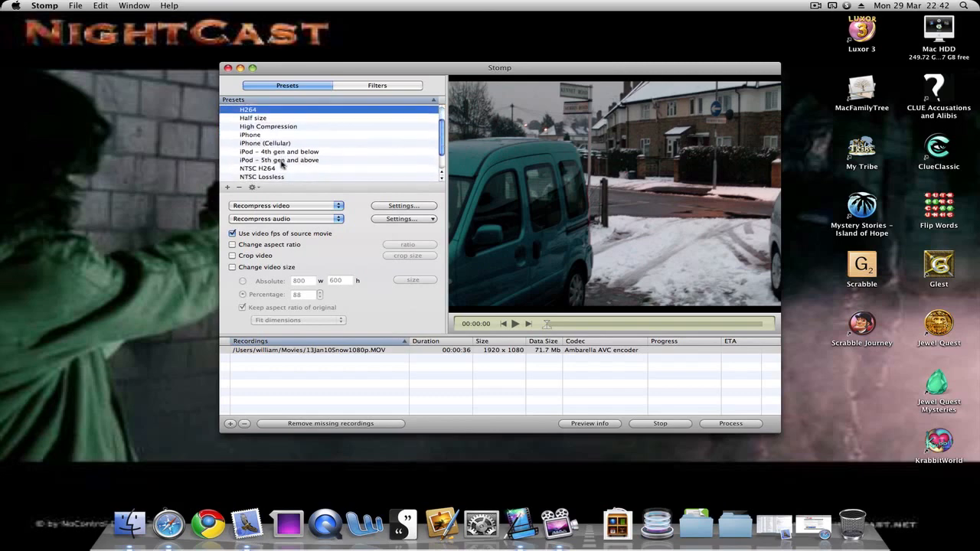
{"action": "scroll", "coordinate": [281, 163], "scroll_direction": "down", "scroll_amount": 1}
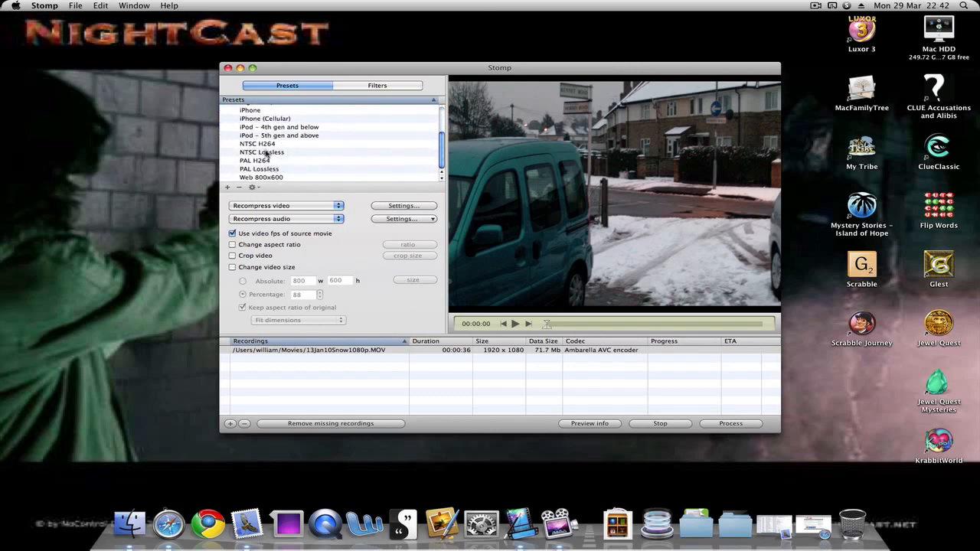
{"action": "scroll", "coordinate": [309, 164], "scroll_direction": "up", "scroll_amount": 6}
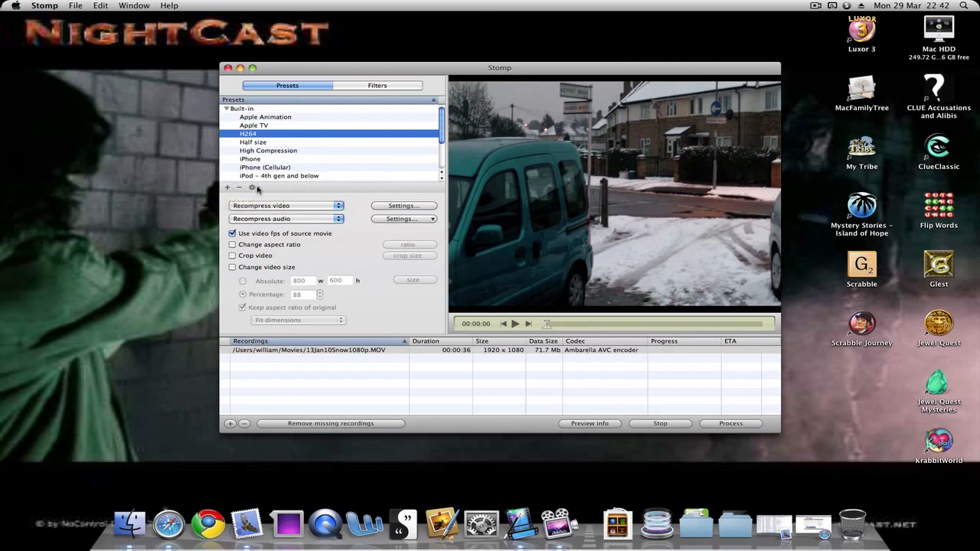
{"action": "left_click", "coordinate": [253, 188]}
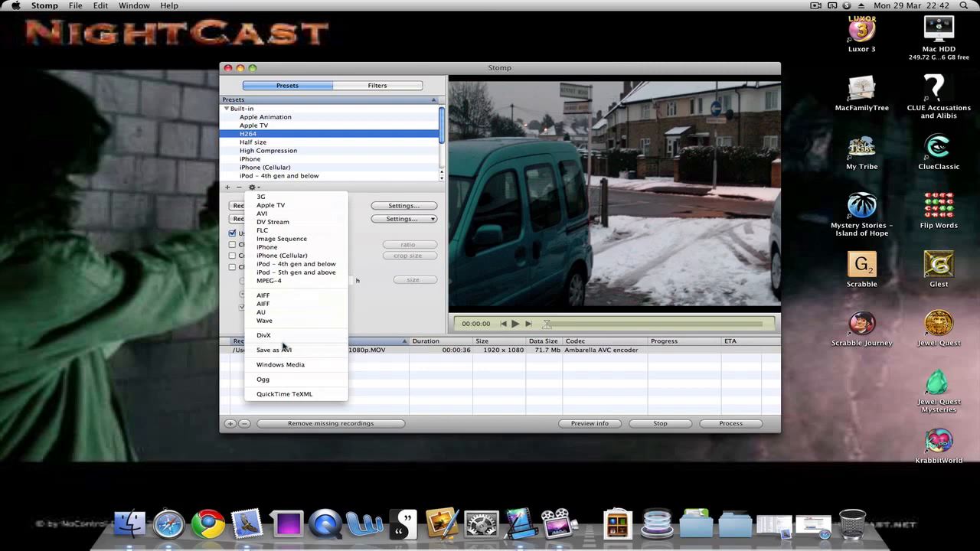
{"action": "left_click", "coordinate": [363, 210]}
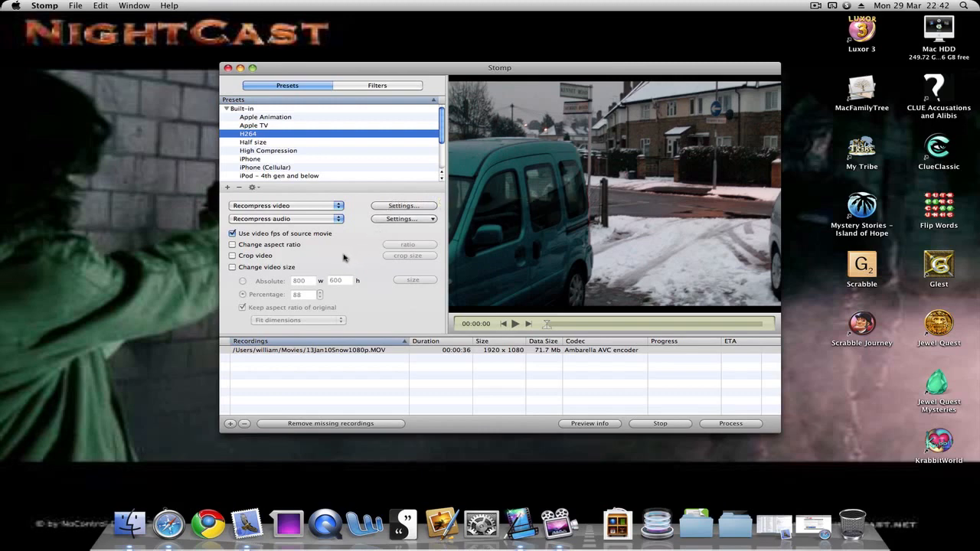
- View the available recompress, leave untouched and remove choices for both the video and the audio
{"action": "left_click", "coordinate": [294, 207]}
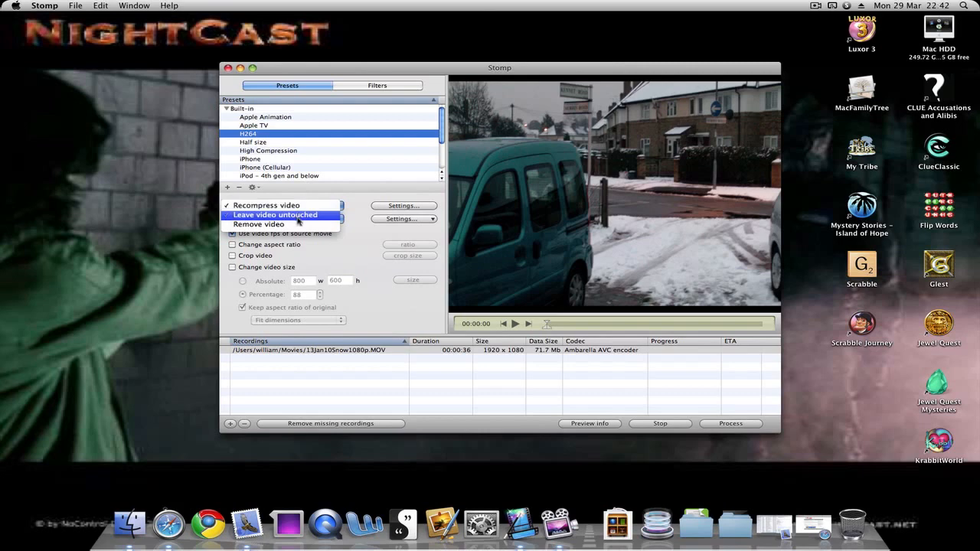
{"action": "left_click", "coordinate": [360, 204]}
{"action": "left_click", "coordinate": [330, 220]}
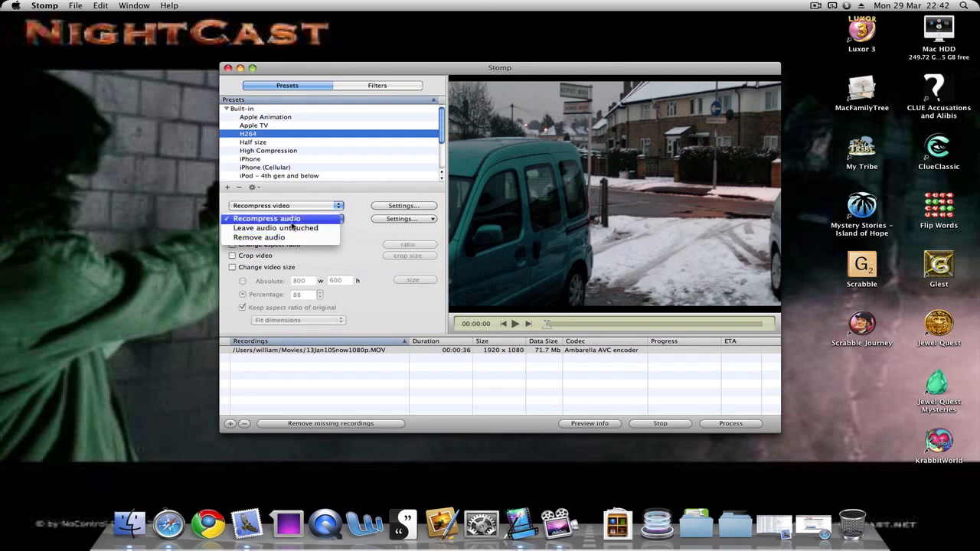
{"action": "left_click", "coordinate": [366, 223]}
- Review the video compression settings and the audio output format settings, leaving both dialogs without changes
{"action": "left_click", "coordinate": [387, 207]}
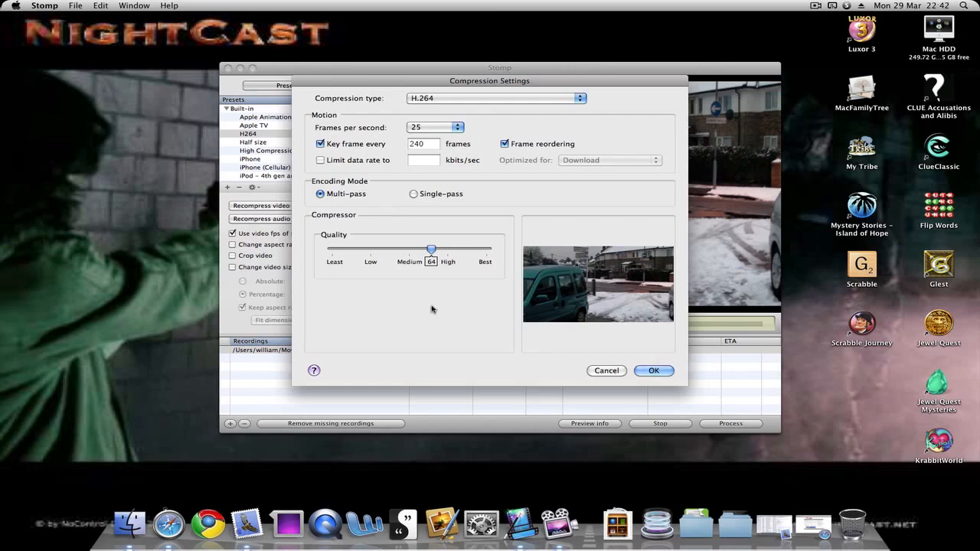
{"action": "left_click", "coordinate": [604, 371]}
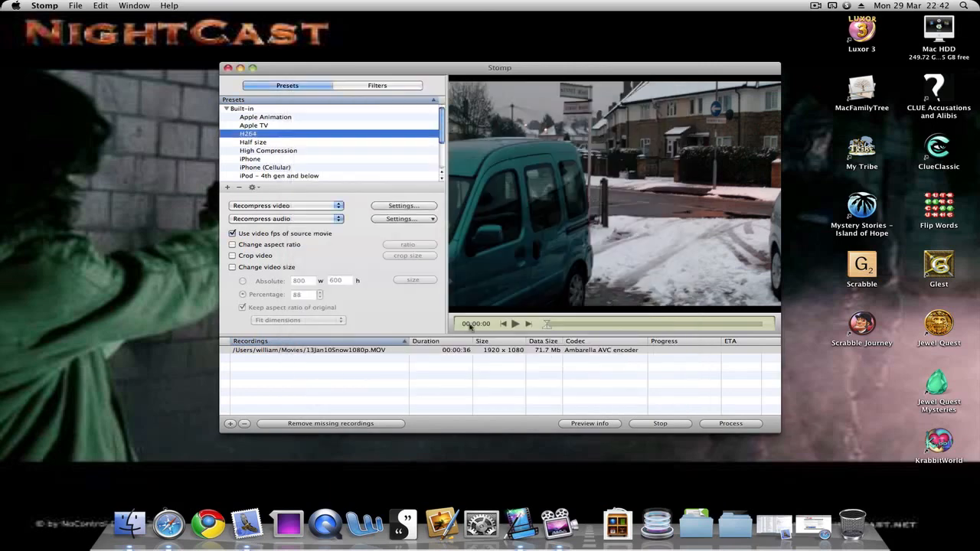
{"action": "left_click", "coordinate": [405, 219]}
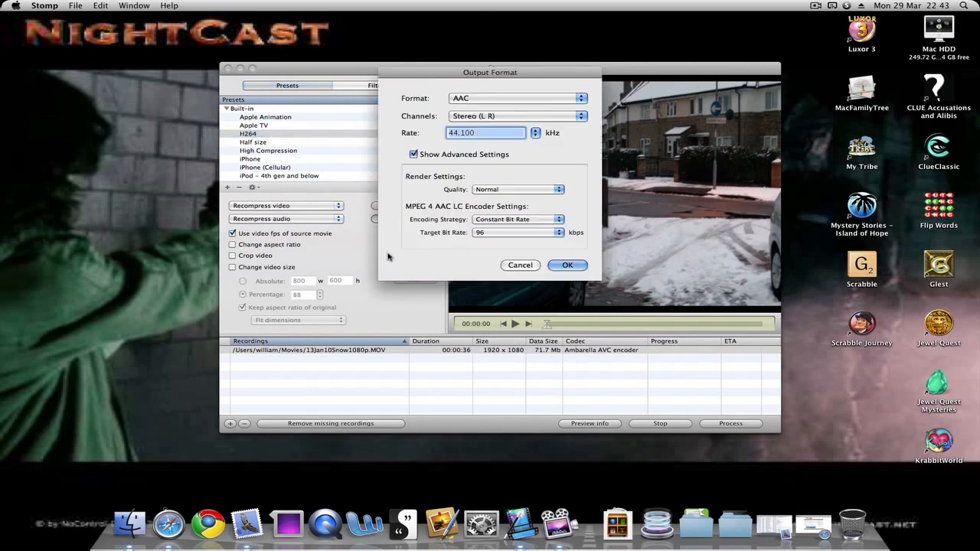
{"action": "left_click", "coordinate": [521, 266]}
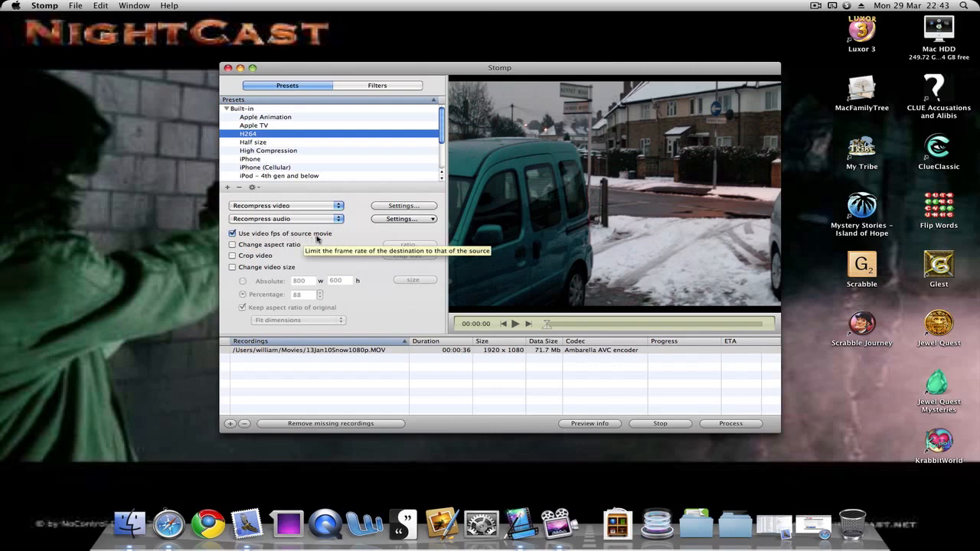
- Try the aspect ratio change, view the available ratios, and disable the change again
{"action": "left_click", "coordinate": [258, 246]}
{"action": "left_click", "coordinate": [428, 245]}
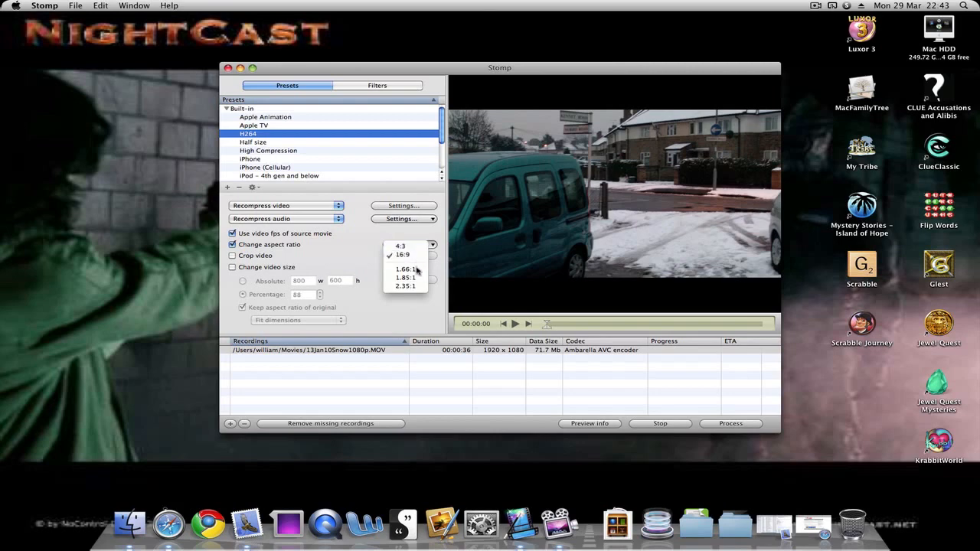
{"action": "left_click", "coordinate": [312, 251]}
{"action": "left_click", "coordinate": [268, 247]}
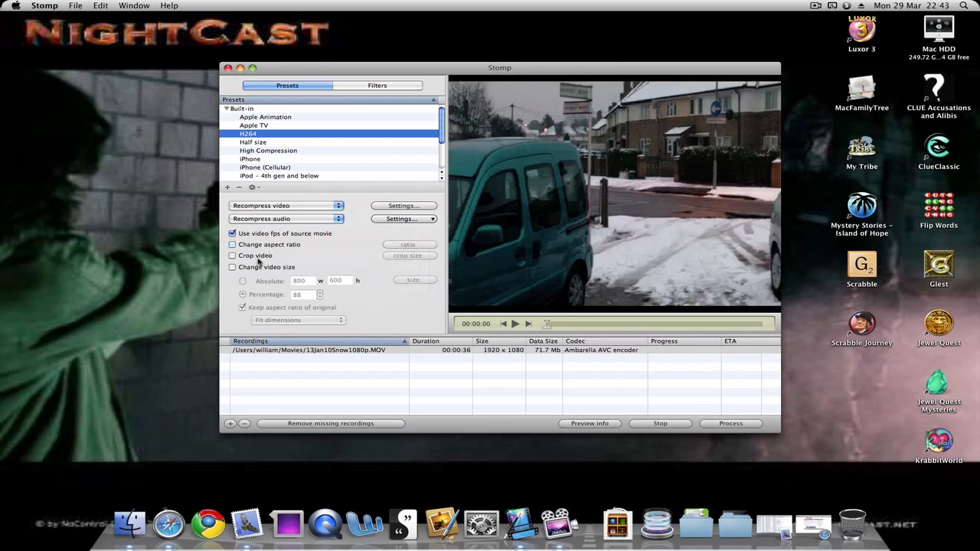
- Try cropping the video with a preset size enlarged to about 1600 x 930 around the van and street, and disable cropping again
{"action": "left_click", "coordinate": [258, 259]}
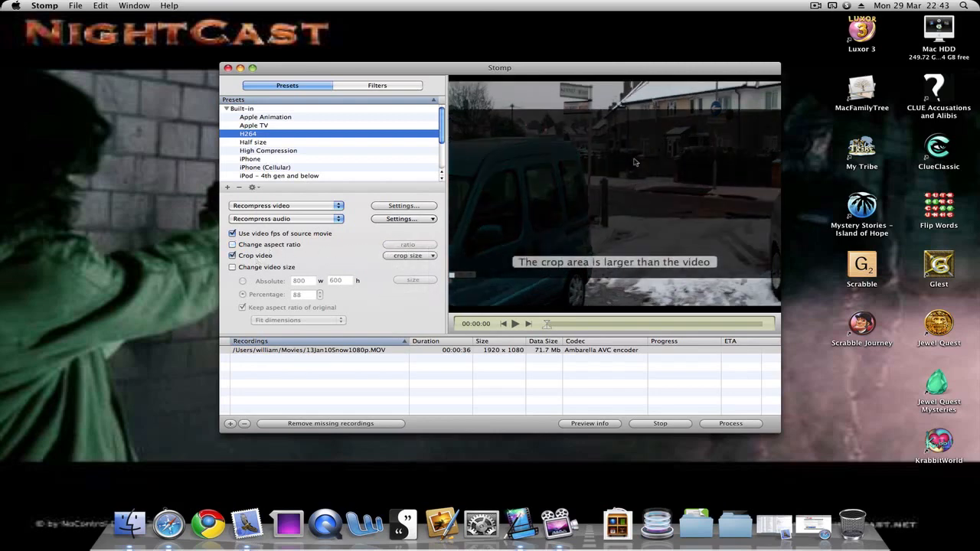
{"action": "left_click", "coordinate": [420, 255]}
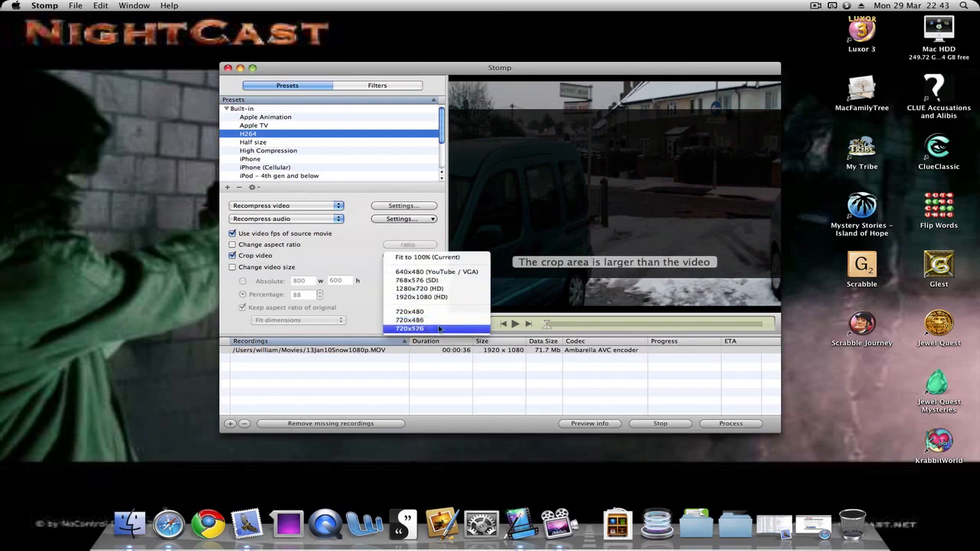
{"action": "left_click", "coordinate": [363, 267]}
{"action": "left_click", "coordinate": [406, 256]}
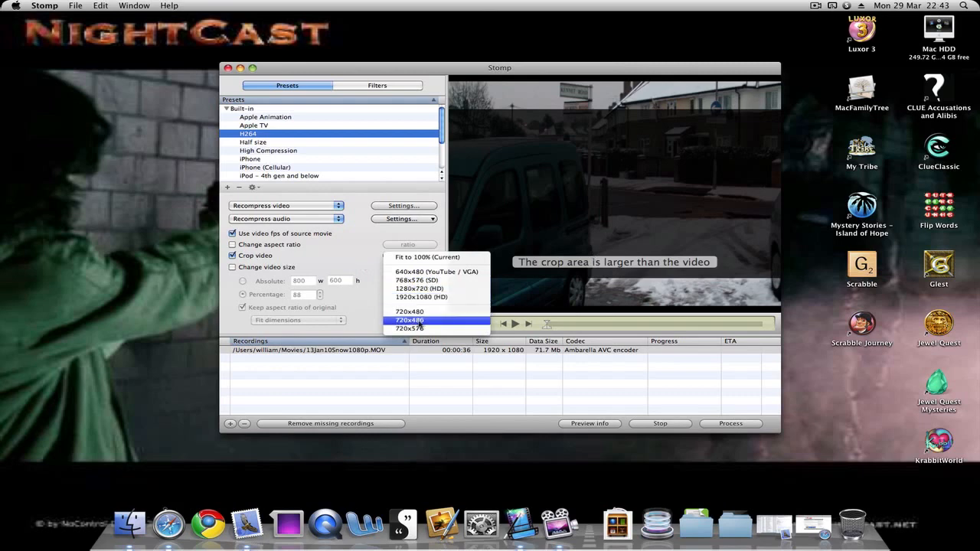
{"action": "left_click", "coordinate": [421, 319]}
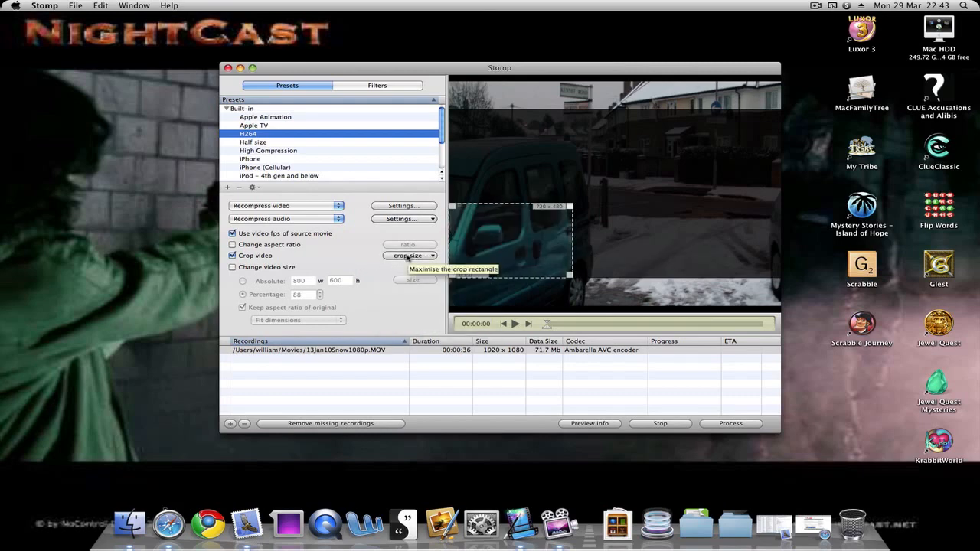
{"action": "left_click_drag", "start_coordinate": [451, 276], "coordinate": [464, 242]}
{"action": "left_click_drag", "start_coordinate": [463, 206], "coordinate": [471, 132]}
{"action": "left_click_drag", "start_coordinate": [572, 244], "coordinate": [743, 277]}
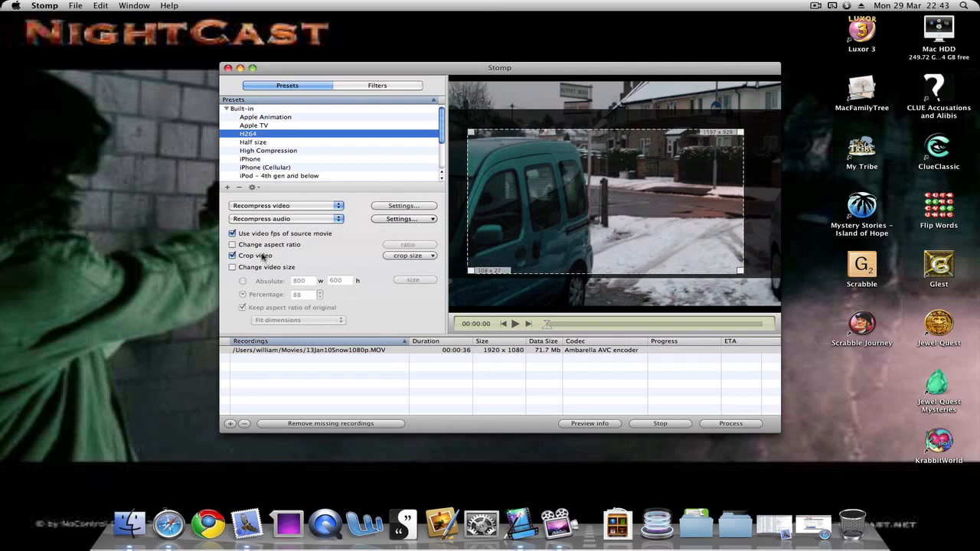
{"action": "left_click", "coordinate": [264, 255]}
- Try the video size change, view its absolute, percentage and aspect-fitting options, and disable it again
{"action": "left_click", "coordinate": [263, 268]}
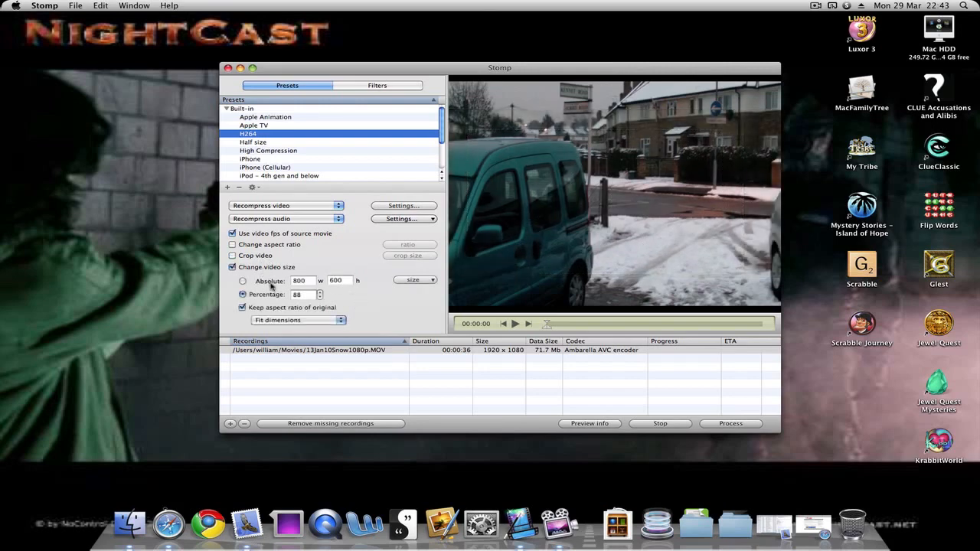
{"action": "left_click", "coordinate": [275, 284]}
{"action": "left_click", "coordinate": [254, 299]}
{"action": "left_click", "coordinate": [334, 320]}
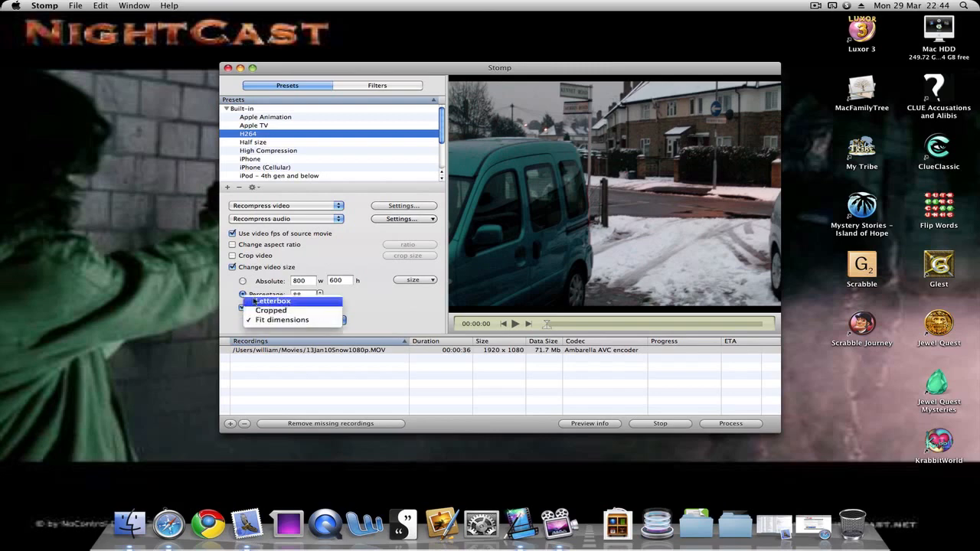
{"action": "left_click", "coordinate": [233, 268]}
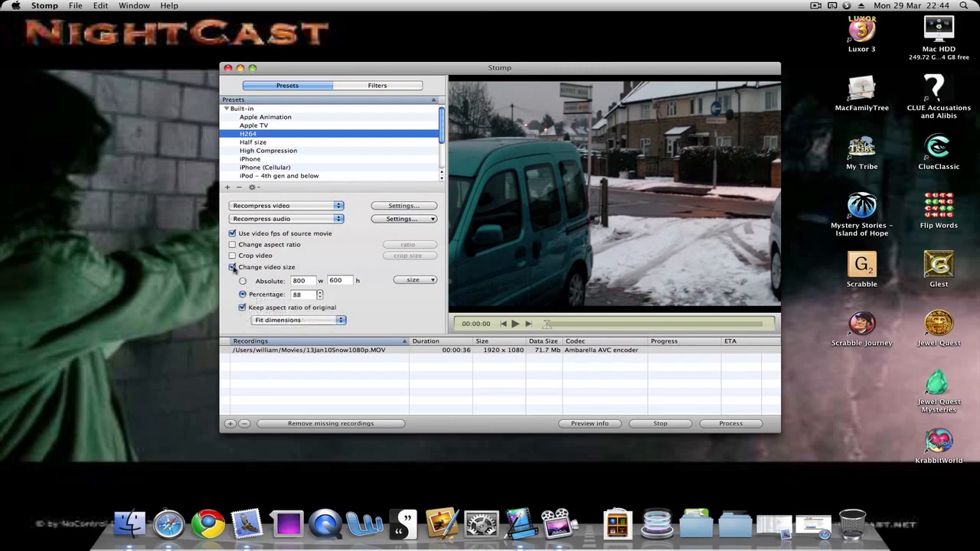
{"action": "left_click", "coordinate": [233, 267]}
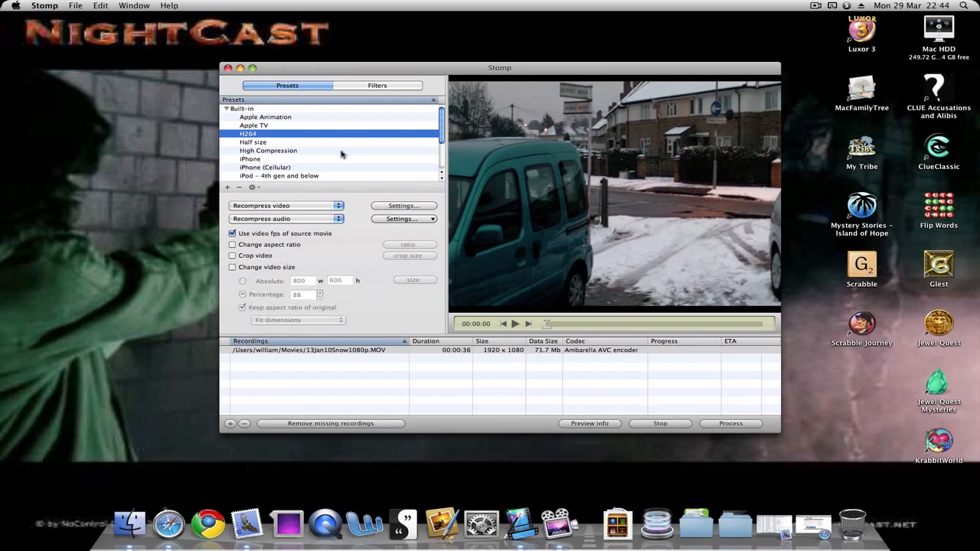
- Add the Sunbeams generator filter with sun radius 159, maximum striation radius 9.94 and striation contrast 1.05
{"action": "left_click", "coordinate": [369, 86]}
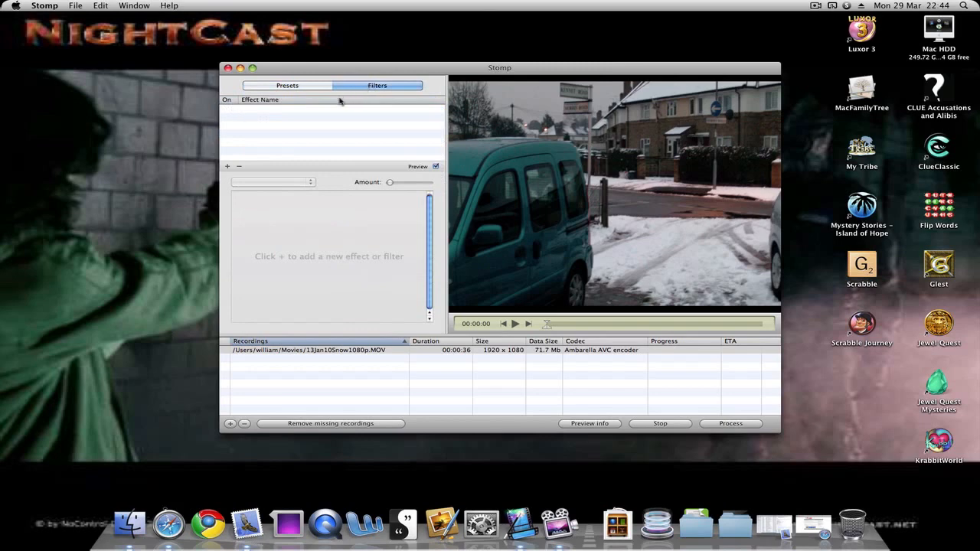
{"action": "left_click", "coordinate": [228, 166]}
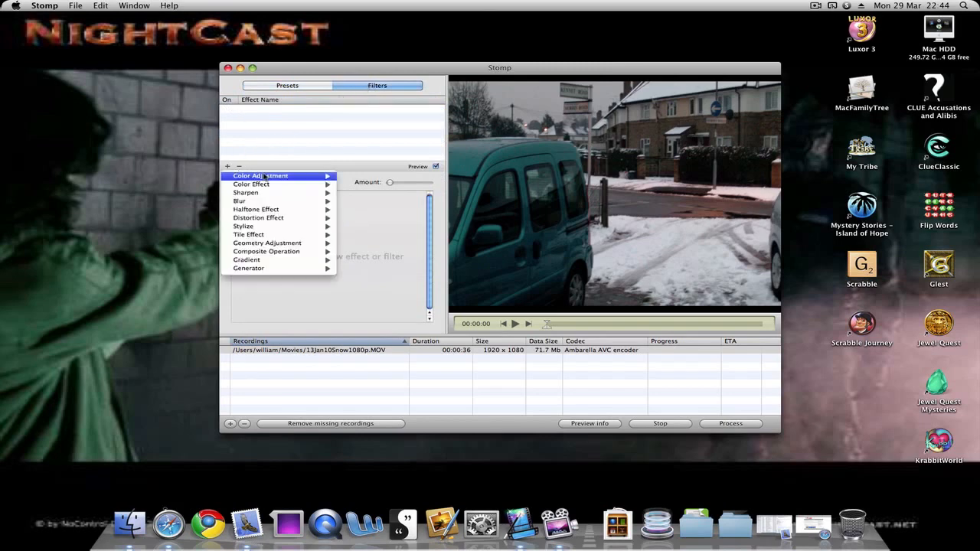
{"action": "mouse_move", "coordinate": [274, 177]}
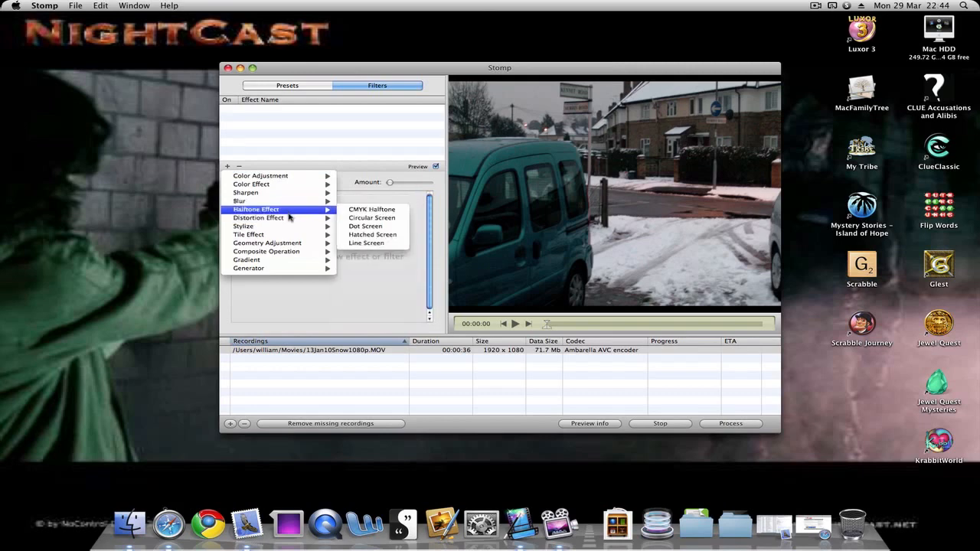
{"action": "mouse_move", "coordinate": [312, 269]}
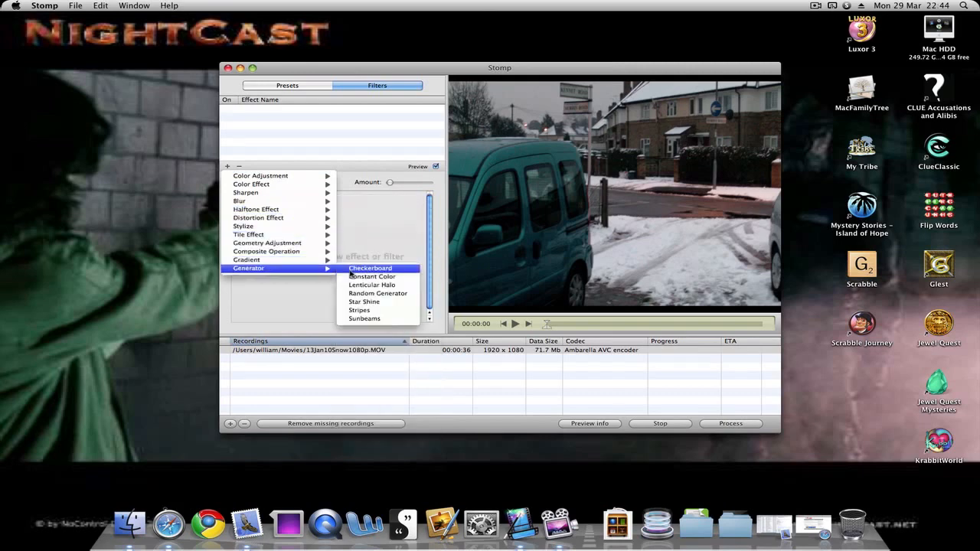
{"action": "left_click", "coordinate": [372, 319]}
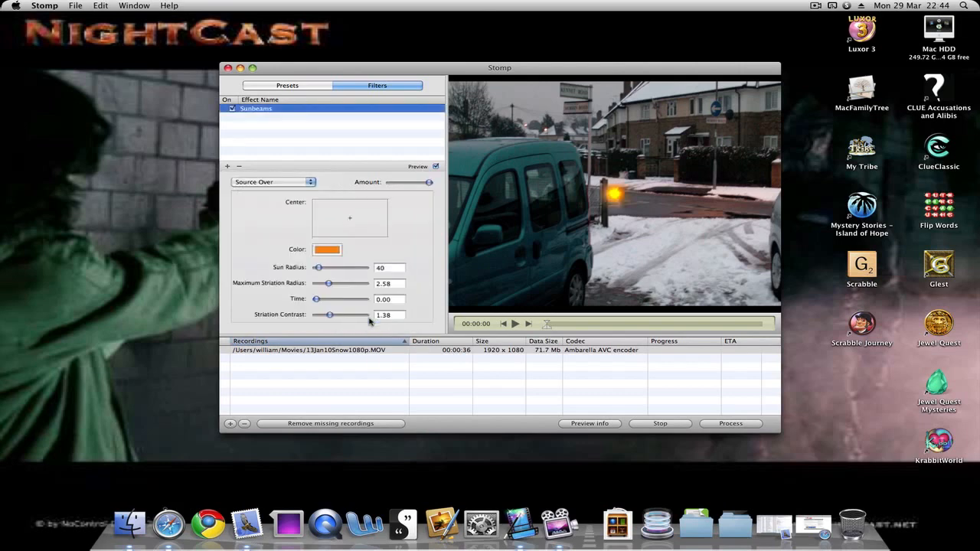
{"action": "left_click_drag", "start_coordinate": [320, 269], "coordinate": [328, 318]}
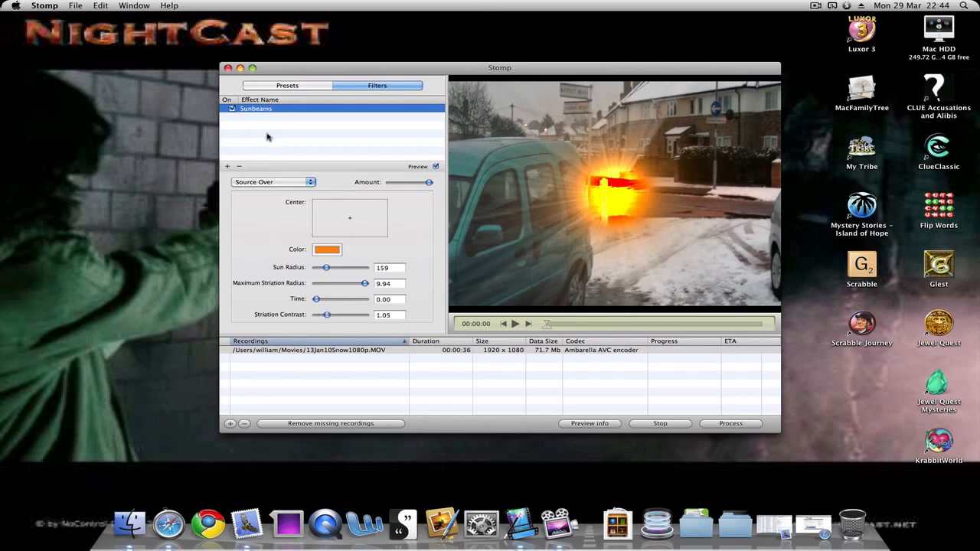
- View the Sunbeams filter's available blend modes and its amount setting, keeping Source Over
{"action": "left_click", "coordinate": [282, 186]}
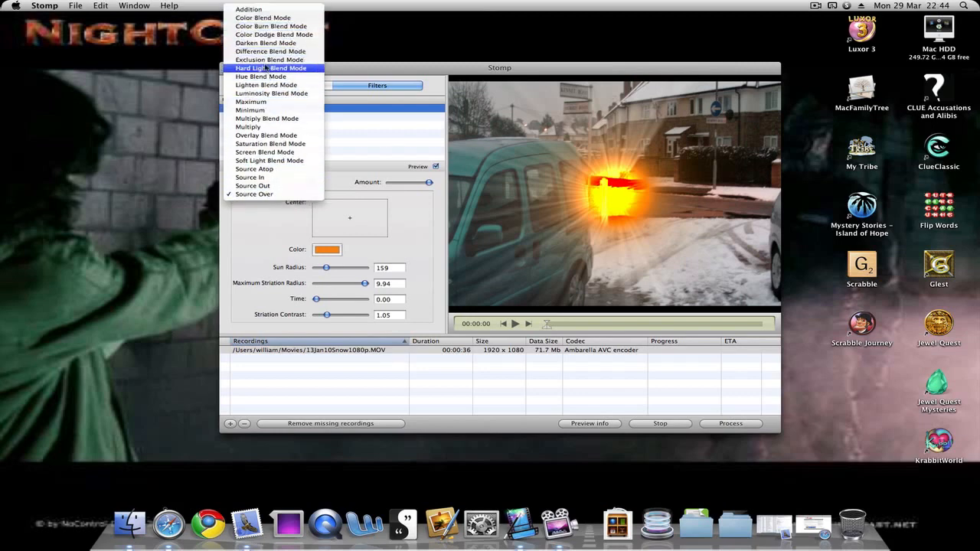
{"action": "left_click", "coordinate": [340, 180]}
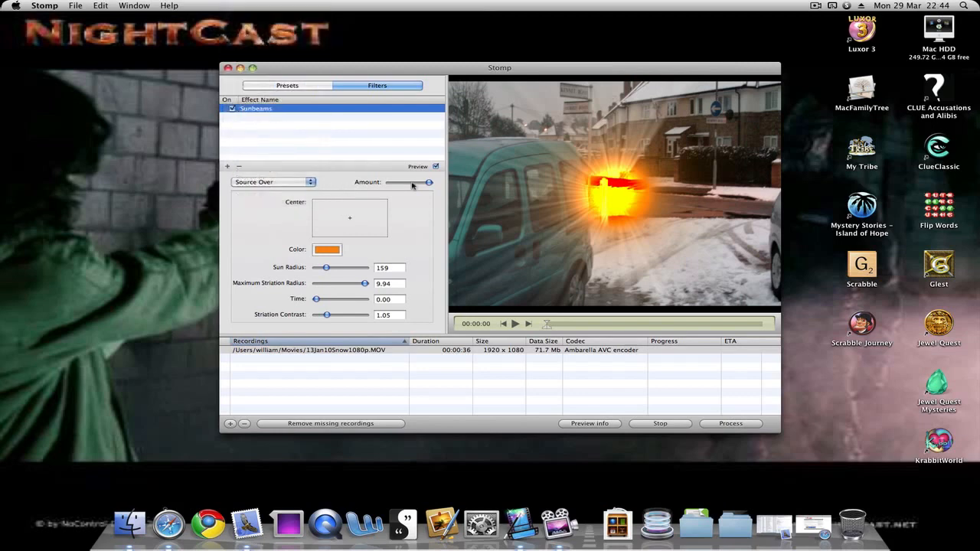
{"action": "mouse_move", "coordinate": [429, 183]}
{"action": "left_mouse_down"}
{"action": "mouse_move", "coordinate": [421, 186]}
{"action": "mouse_move", "coordinate": [430, 184]}
{"action": "left_mouse_up"}
- Return to the compression presets, view the application's general preferences, and close them without changes
{"action": "left_click", "coordinate": [312, 86]}
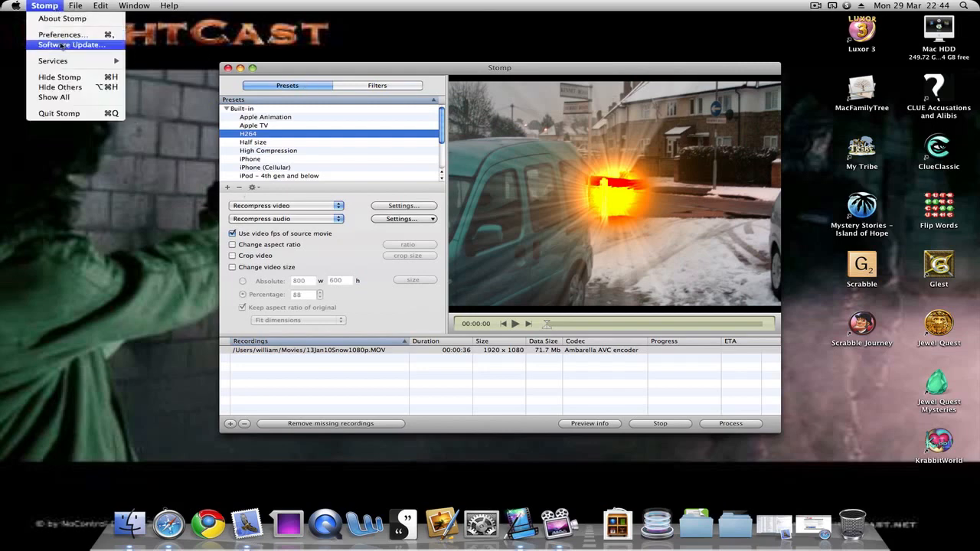
{"action": "left_click", "coordinate": [61, 35]}
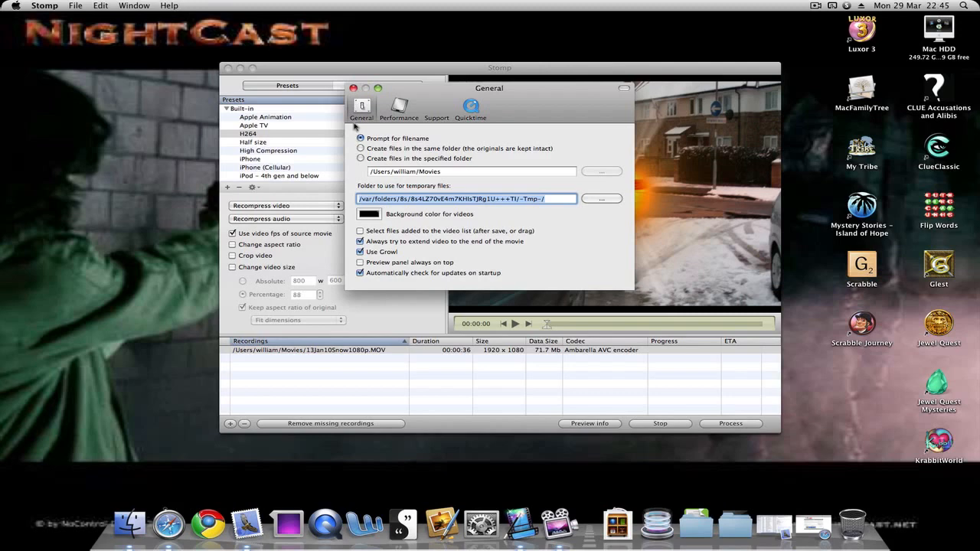
{"action": "left_click", "coordinate": [353, 88]}
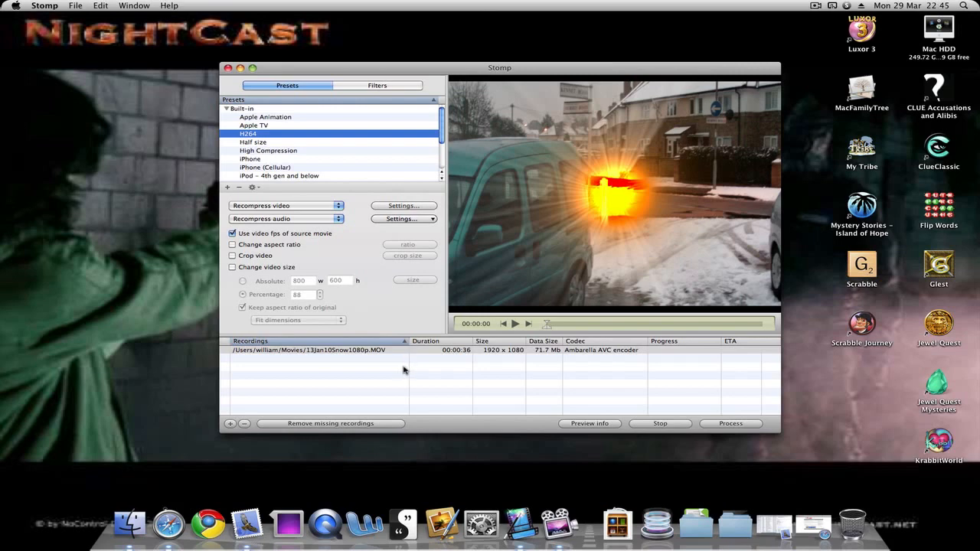
- Process the movie with the H264 preset, saving it as "13Jan10Snow1080p (H264).mov" in the Movies folder
{"action": "left_click", "coordinate": [732, 423]}
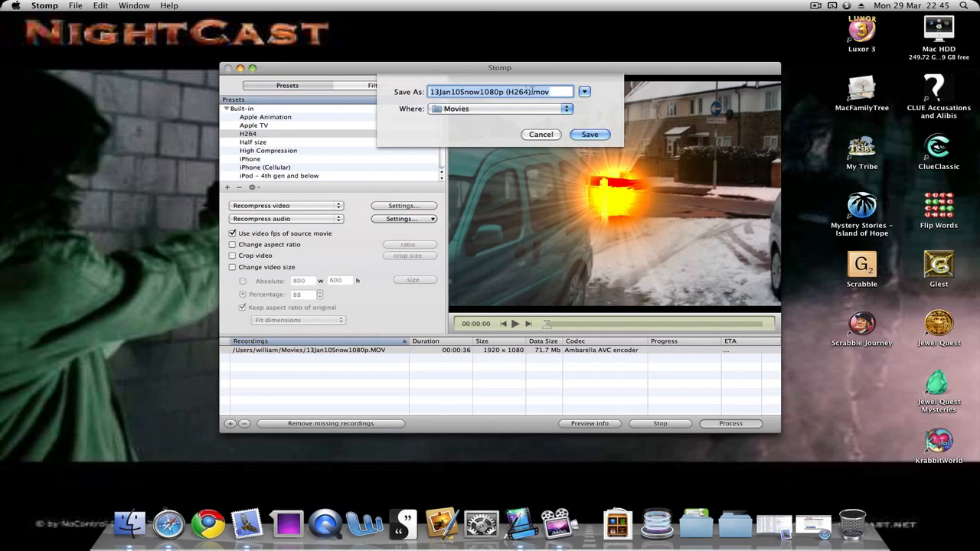
{"action": "left_click", "coordinate": [588, 135]}
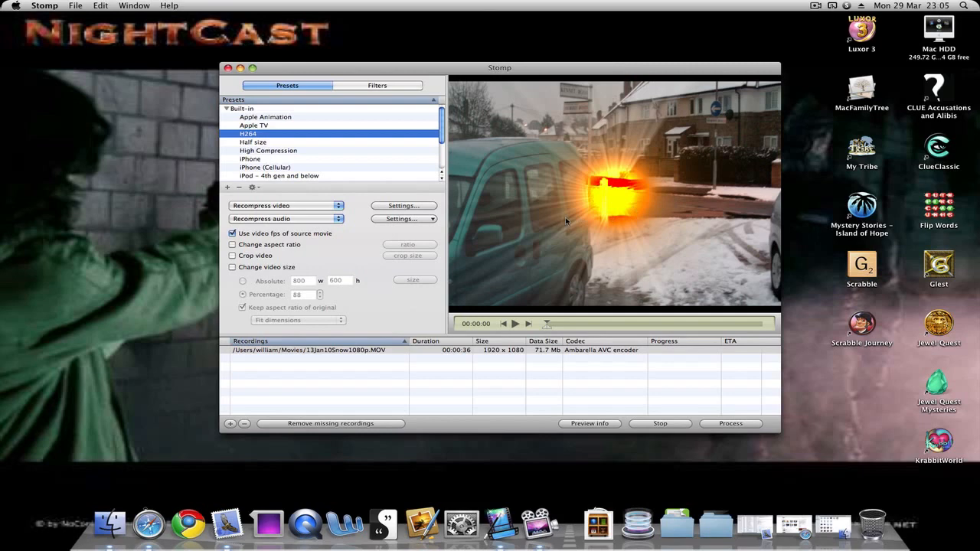
- Switch to Finder and compare the file information of 13Jan10Snow1080p.MOV and 13Jan10Snow1080p (H264).mov in the Movies folder
{"action": "left_click", "coordinate": [111, 502]}
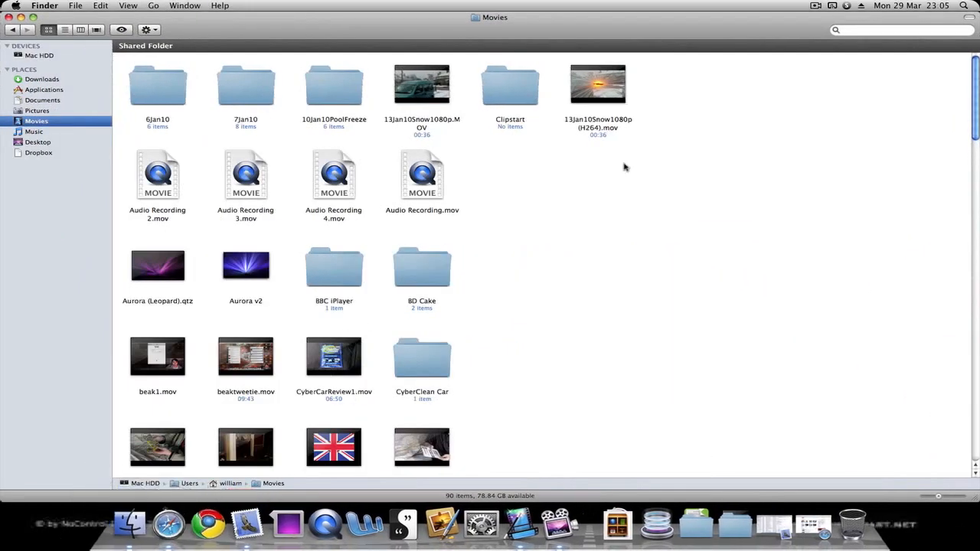
{"action": "right_click", "coordinate": [418, 123]}
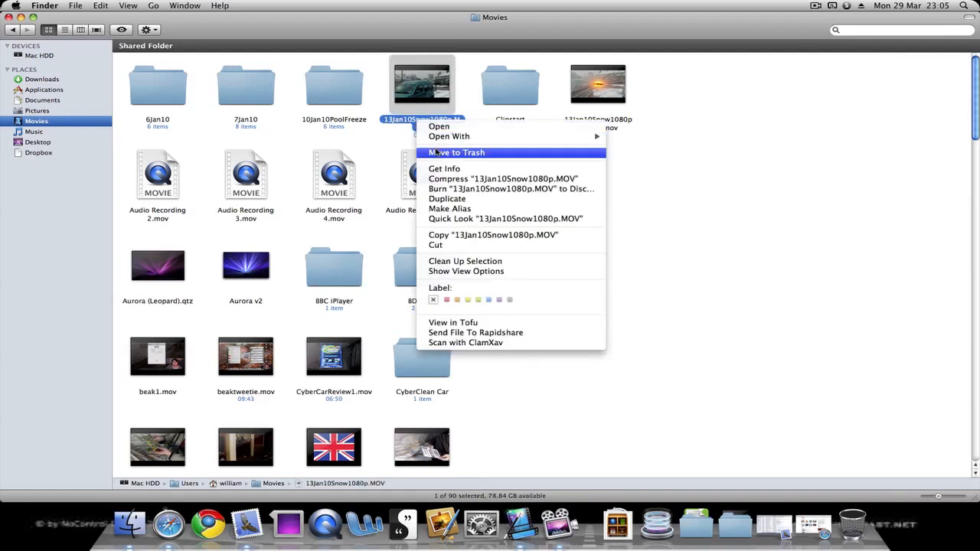
{"action": "left_click", "coordinate": [443, 169]}
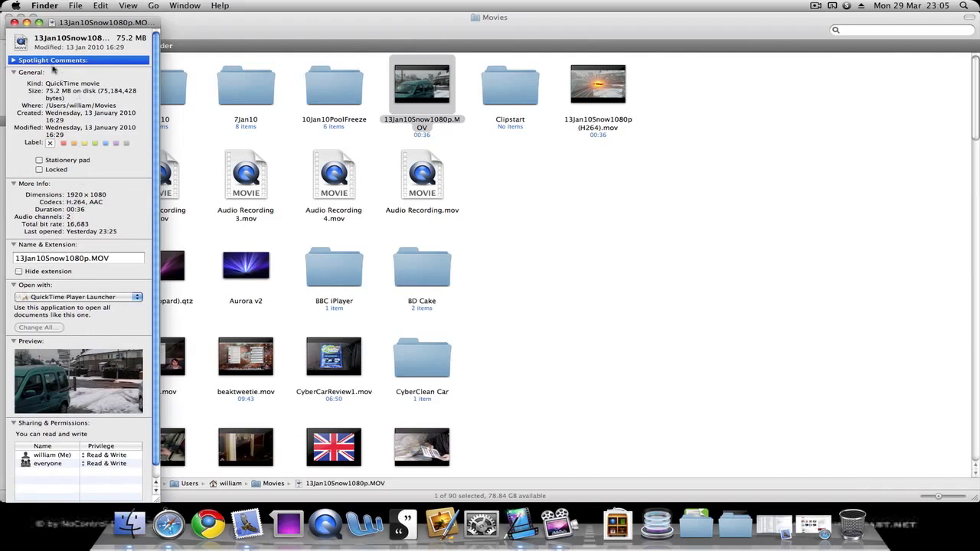
{"action": "left_click", "coordinate": [14, 23]}
{"action": "right_click", "coordinate": [618, 126]}
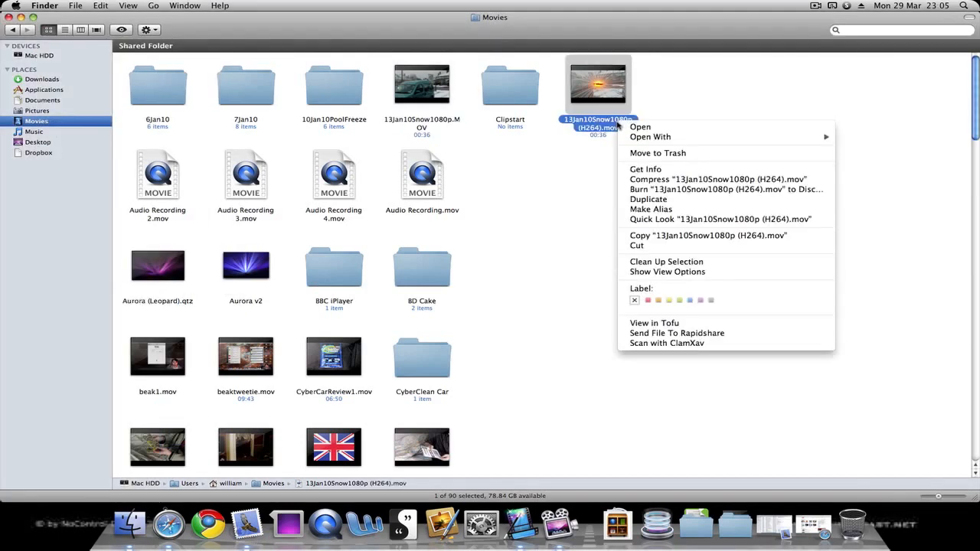
{"action": "left_click", "coordinate": [634, 169]}
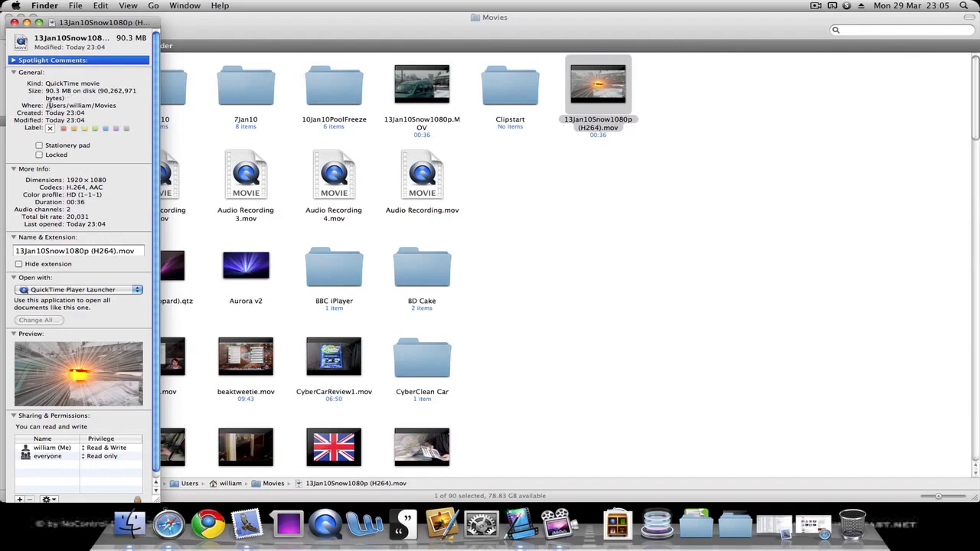
{"action": "left_click", "coordinate": [14, 23]}
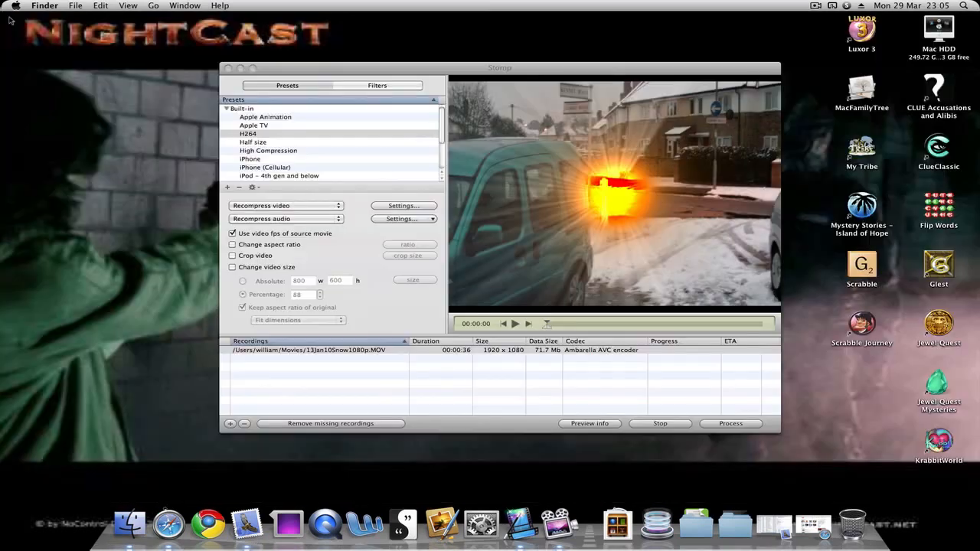
- Switch back to Stomp, review the Sunbeams filter settings, and return to the compression presets
{"action": "left_click", "coordinate": [312, 67]}
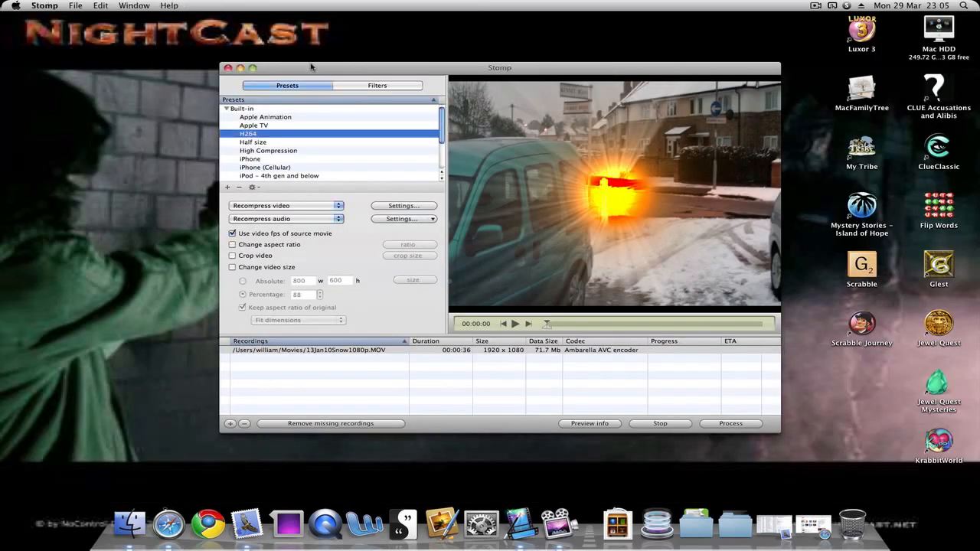
{"action": "left_click", "coordinate": [354, 91]}
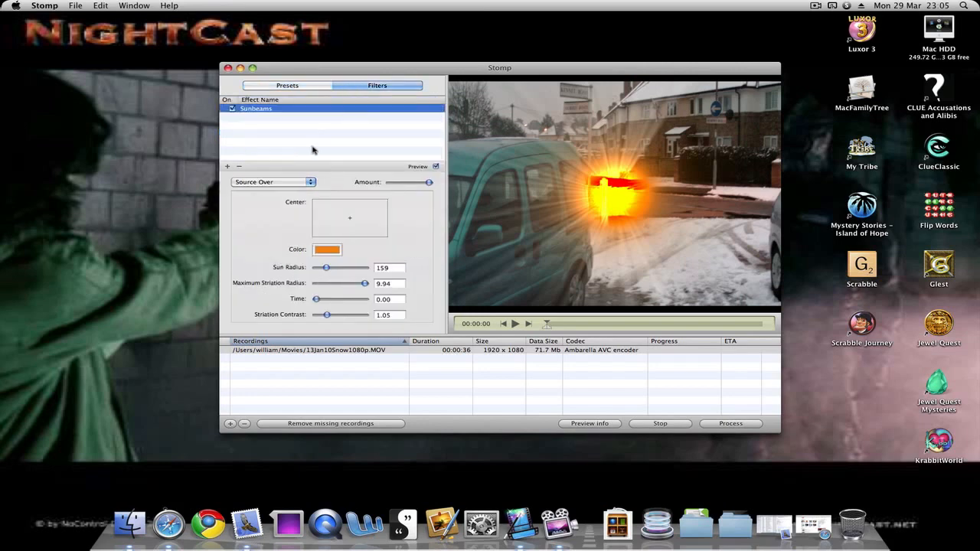
{"action": "left_click", "coordinate": [276, 89]}
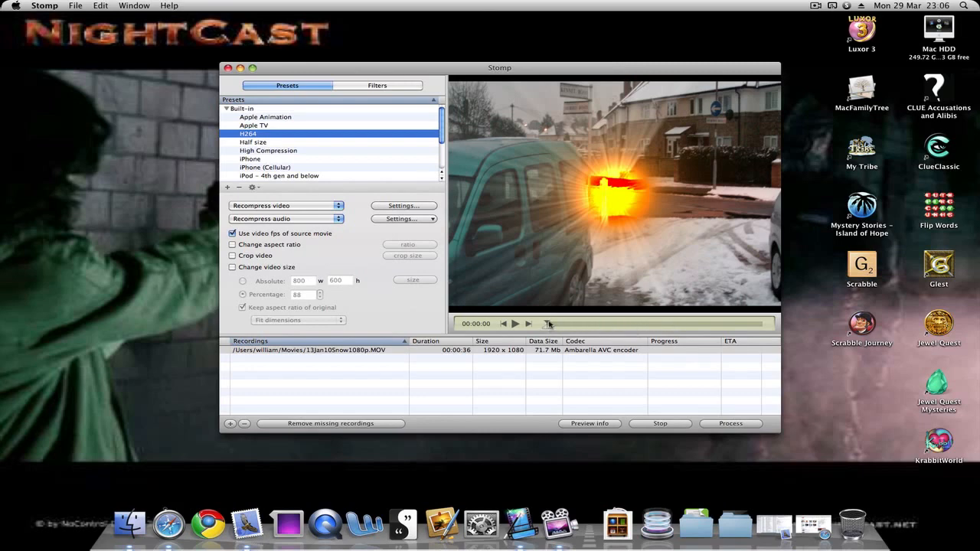
- Play the movie preview briefly and scrub it to about 9 seconds
{"action": "left_click", "coordinate": [515, 324]}
{"action": "left_click", "coordinate": [516, 324]}
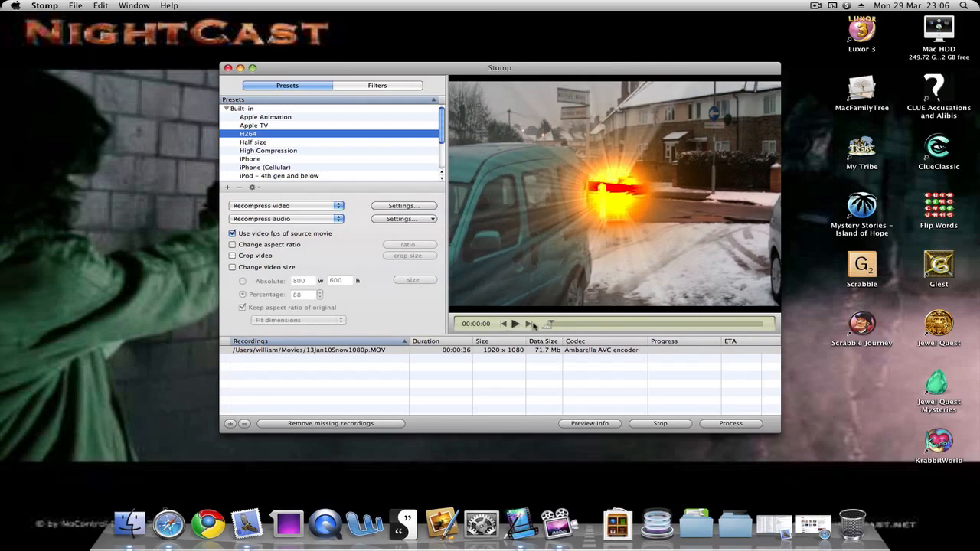
{"action": "left_click", "coordinate": [552, 324]}
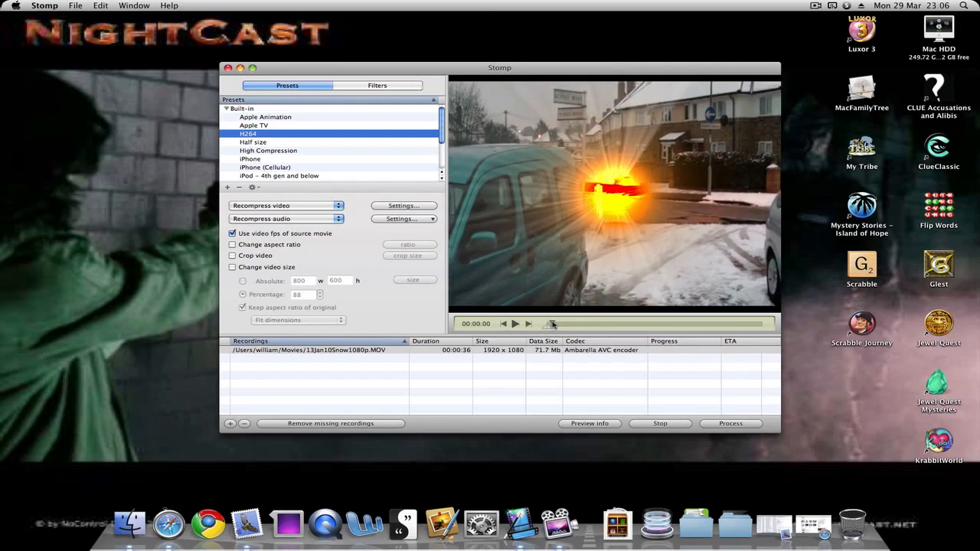
{"action": "left_click_drag", "start_coordinate": [553, 324], "coordinate": [604, 324]}
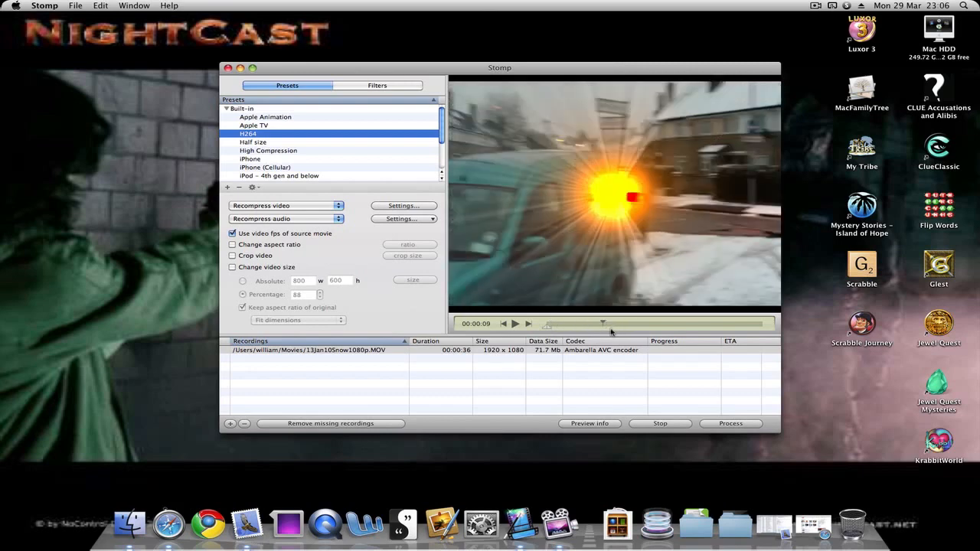
- Select the part of the movie from about 8 to 18 seconds on the preview timeline
{"action": "left_click", "coordinate": [548, 328]}
{"action": "left_click", "coordinate": [648, 327]}
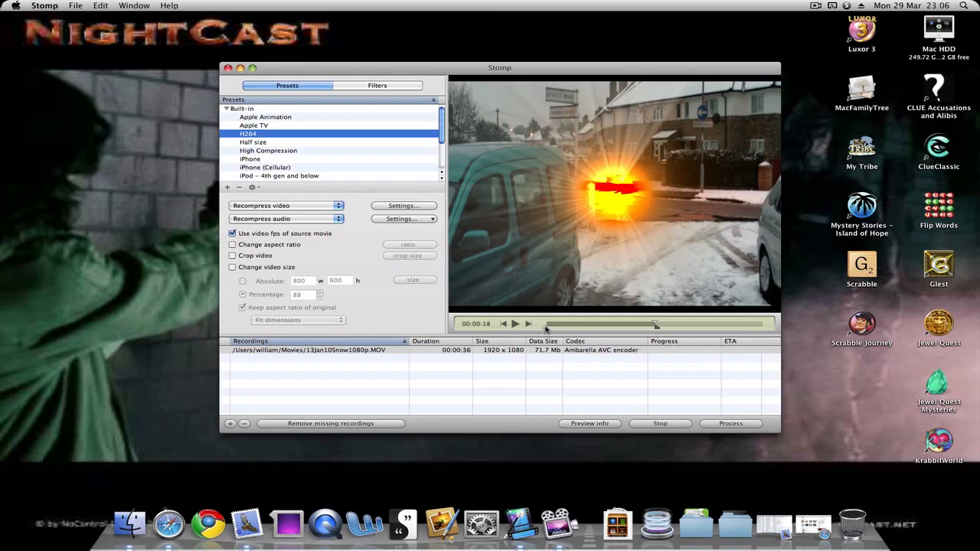
{"action": "left_click_drag", "start_coordinate": [547, 329], "coordinate": [603, 330]}
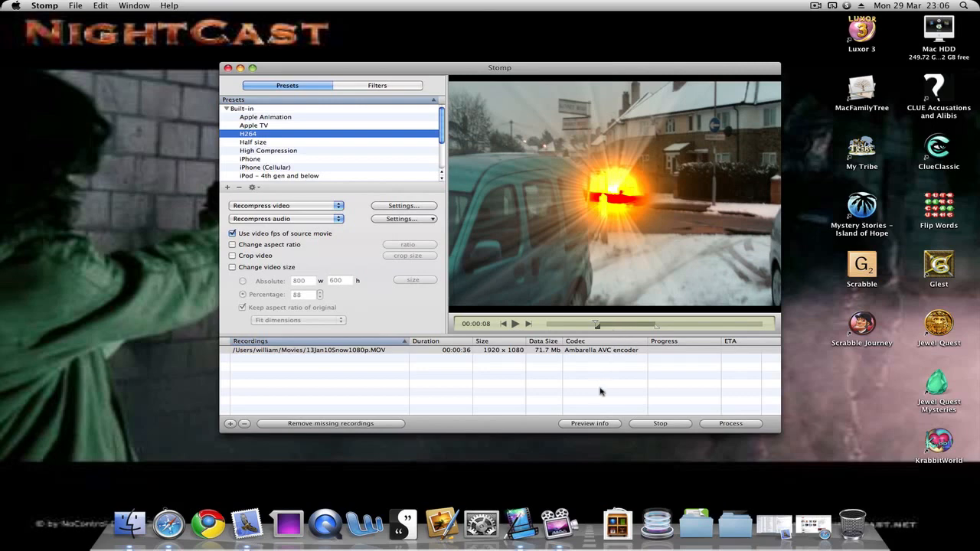
- View the preview information comparing the source and final video formats, and close it
{"action": "left_click", "coordinate": [587, 423]}
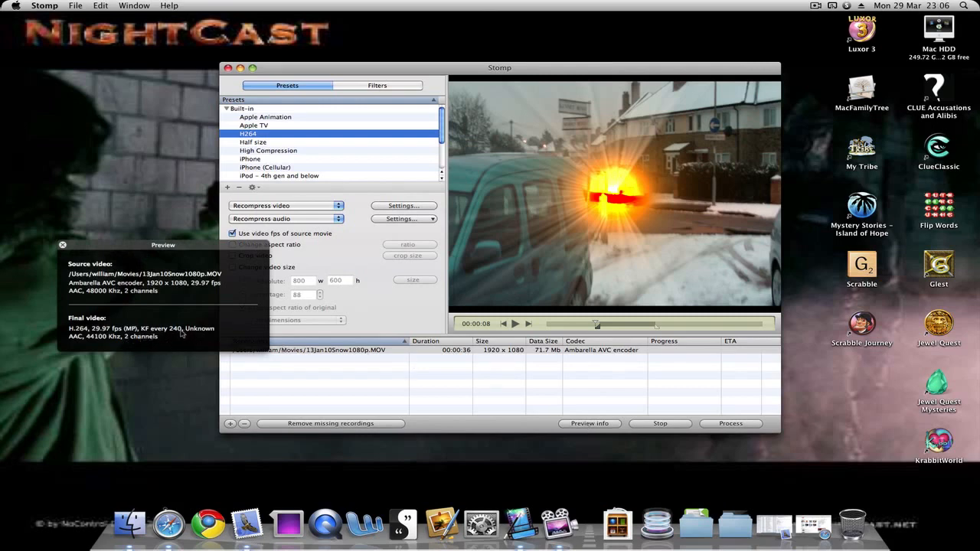
{"action": "left_click", "coordinate": [62, 246]}
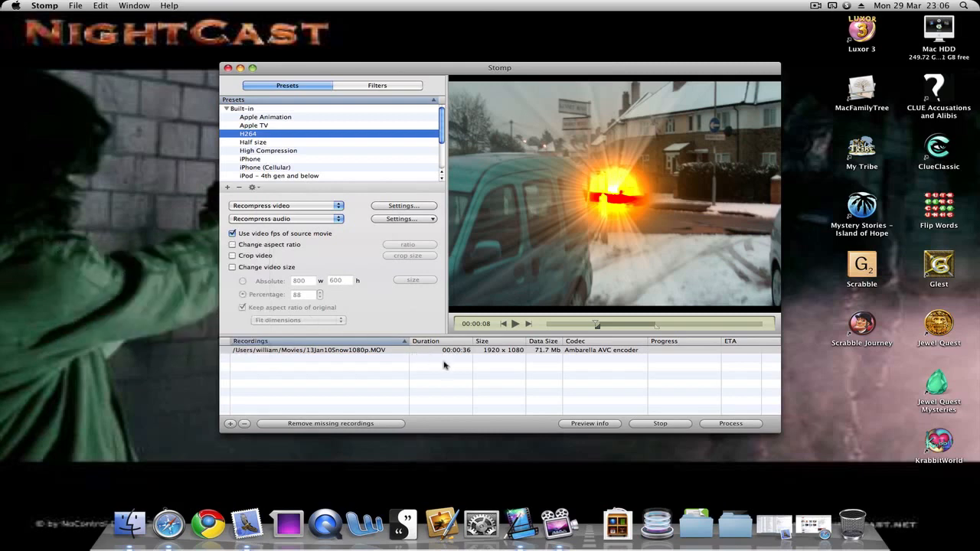